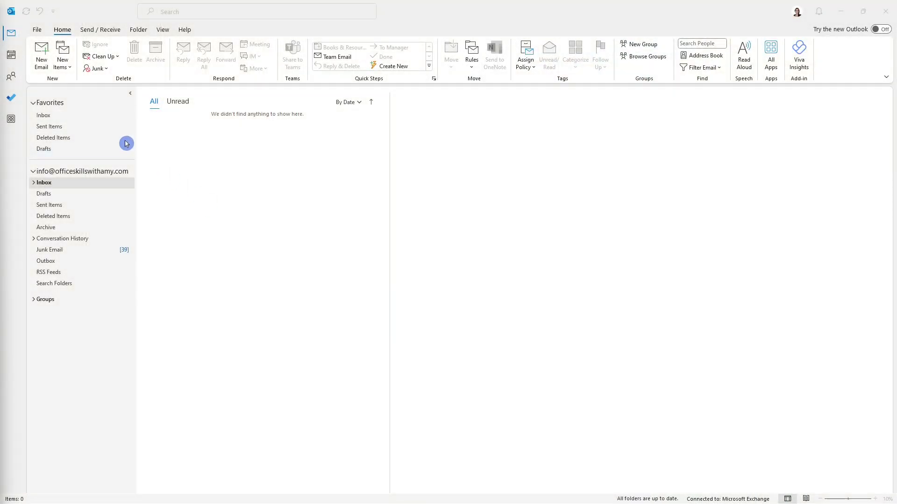
Step: Create a new email titled 'Christmas Gala' and paste the greeting and invitation text into the body
click(44, 56)
key(Tab)
key(Tab)
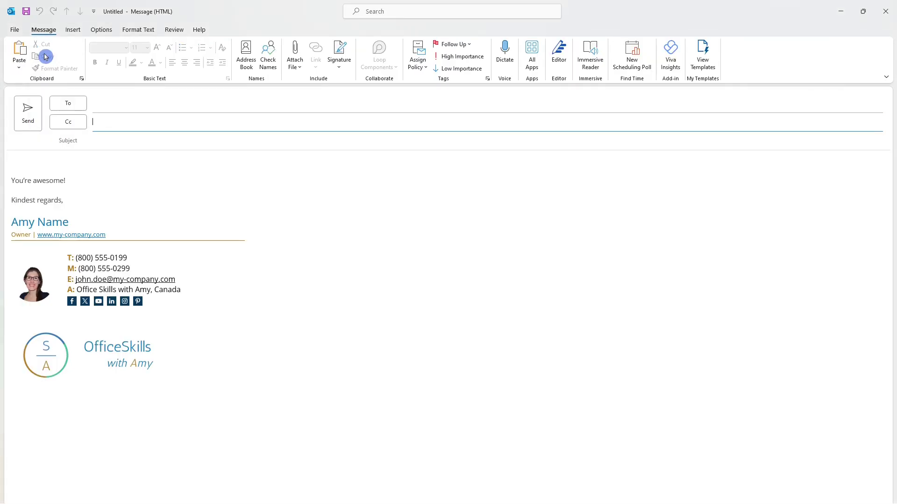
text(Chr)
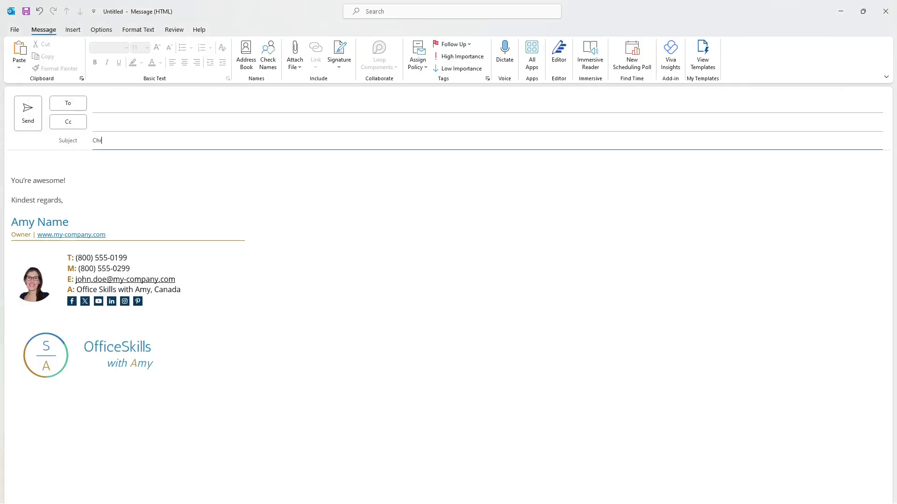
text(istmas Gala)
key(Tab)
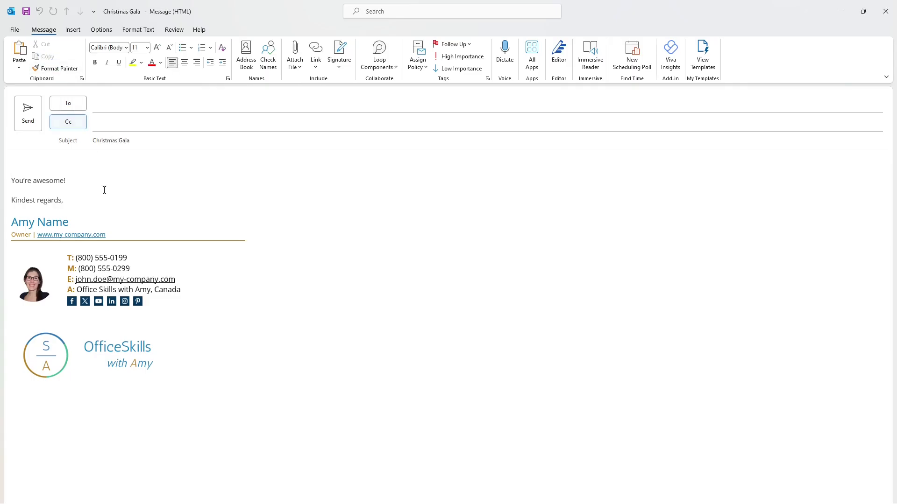
text(Hi! We are excited to invite you to Amy’s Animal Barn & Pet Co. First Annual Christmas Gala.)
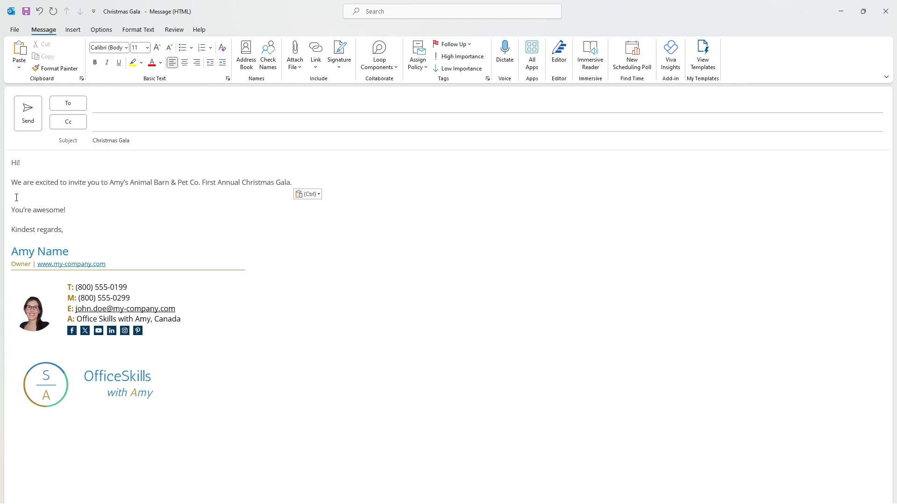
Step: Delete the closing lines, signature and logo from the message
mouse_move(16, 197)
mouse_down()
mouse_move(19, 239)
mouse_move(65, 385)
mouse_up()
drag(163, 412, 262, 443)
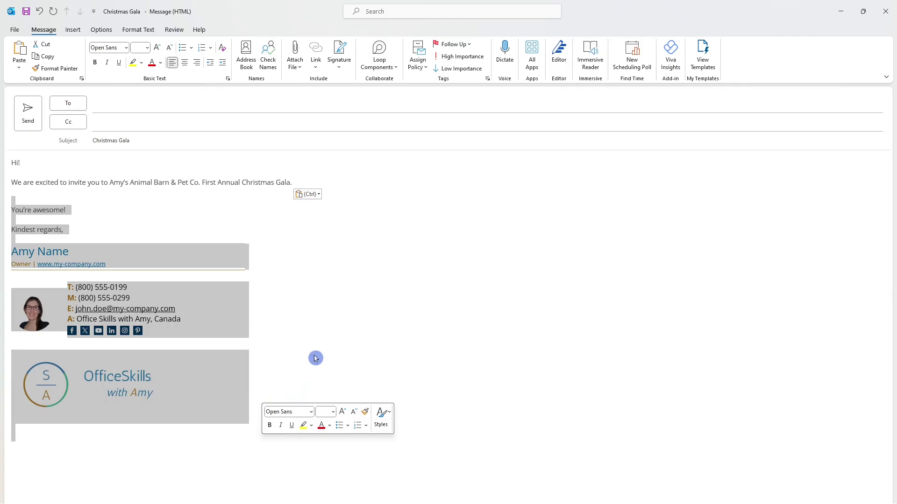
key(Delete)
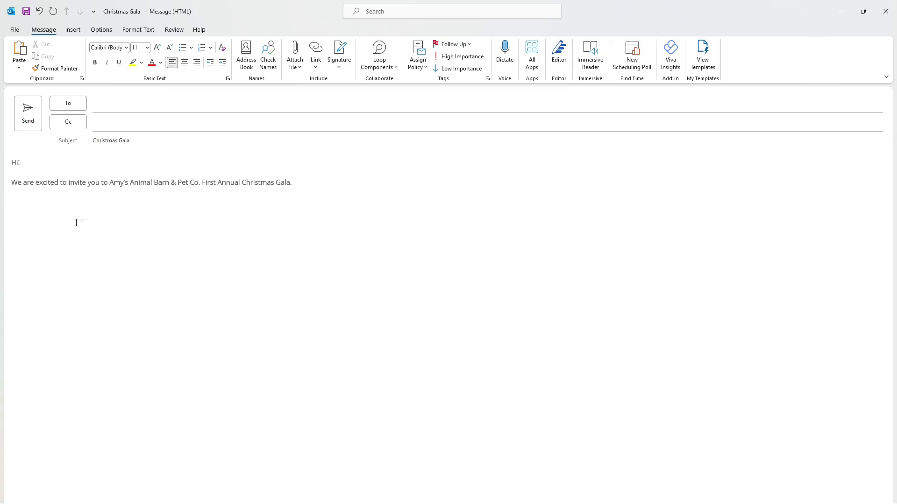
Step: Make the gala name in the invitation sentence bold and underlined
drag(111, 183, 282, 183)
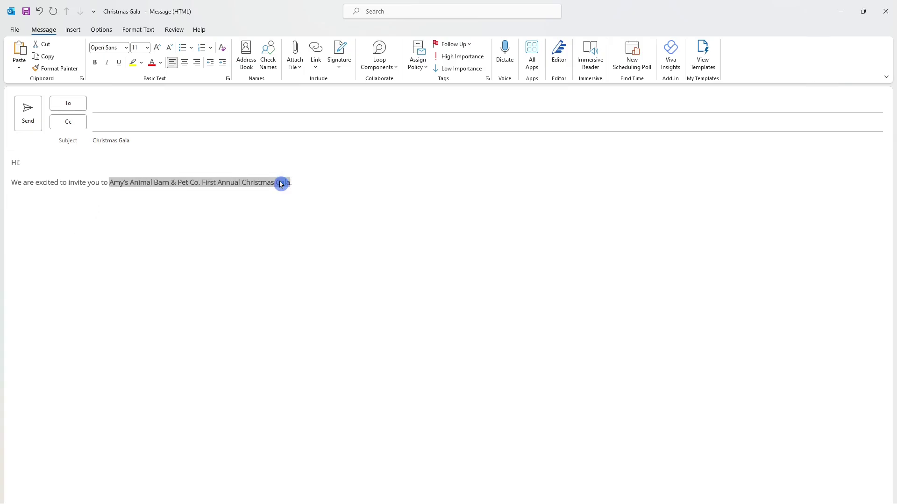
key(ctrl+b)
key(ctrl+u)
click(226, 286)
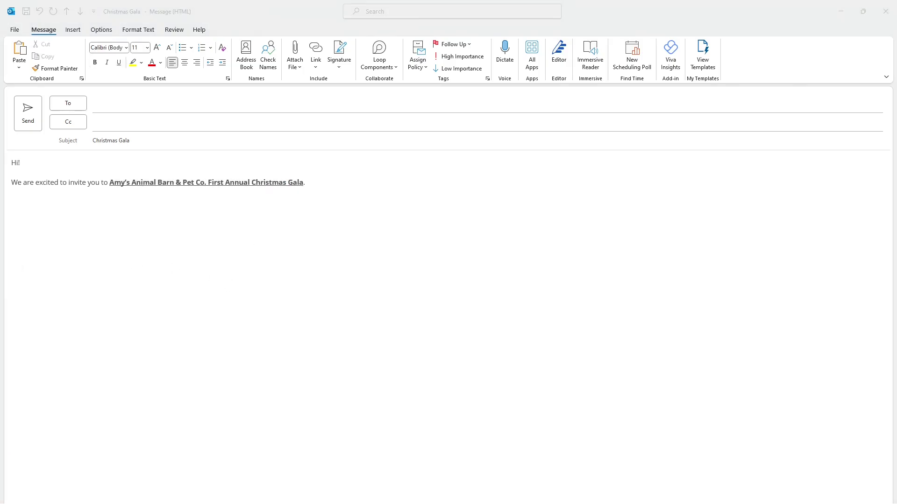
Step: Attach Roo - Christmas Gala.jpg by dragging it from File Explorer onto the message
drag(206, 310, 256, 330)
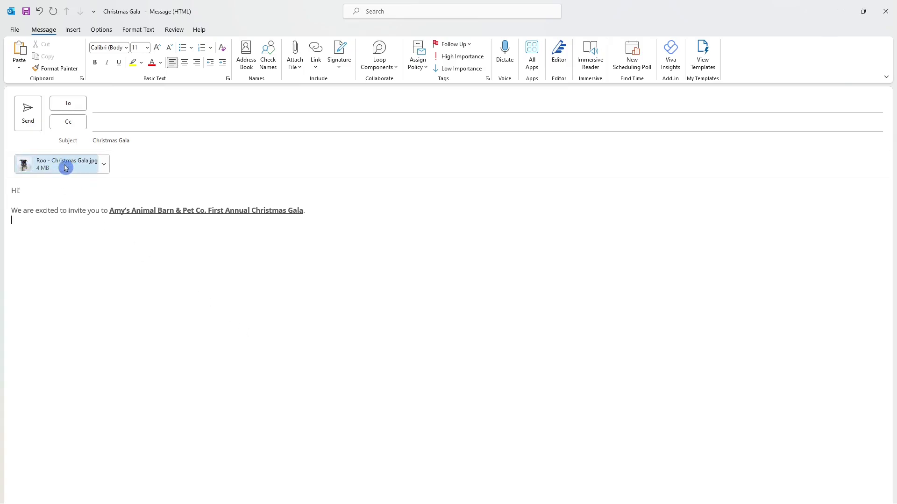
click(245, 239)
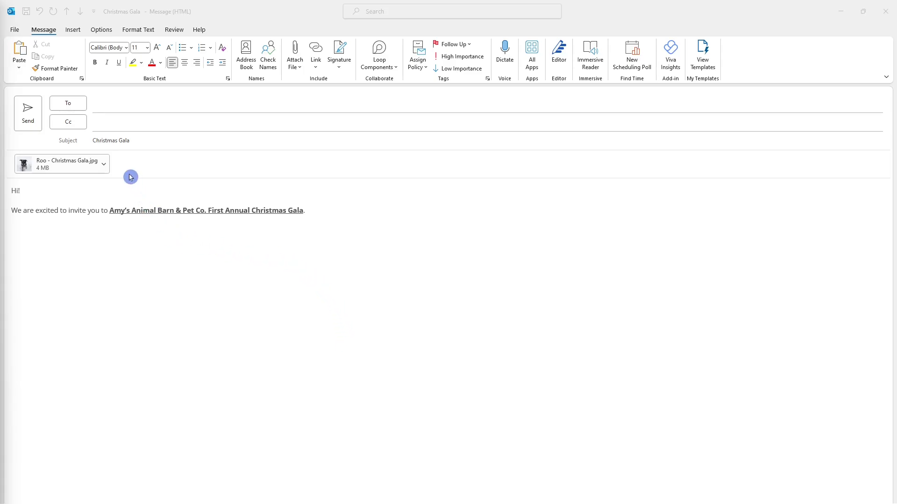
click(15, 30)
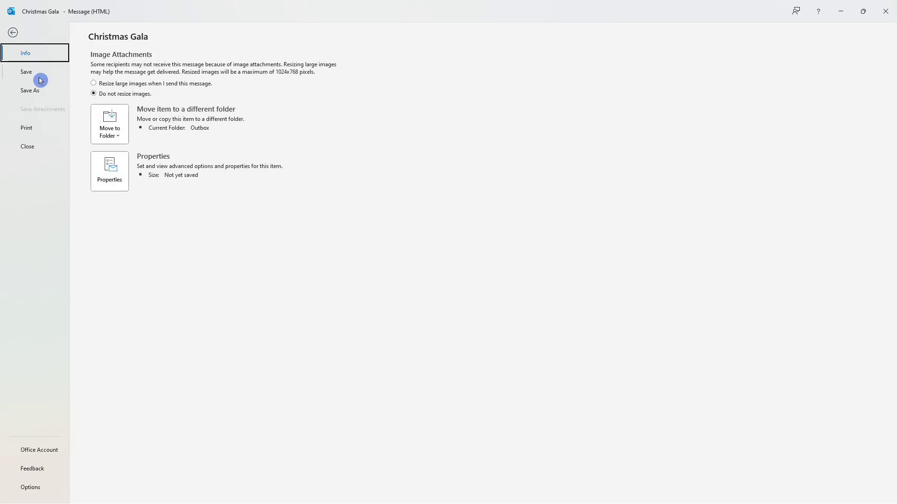
Step: Save the message as Outlook Template 'Christmas Gala' in OneDrive Documents > Outlook Templates
click(46, 92)
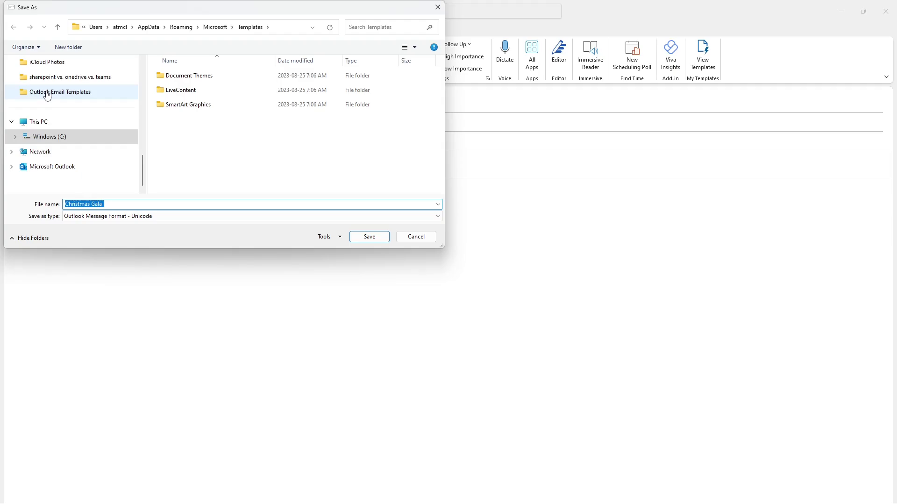
click(145, 216)
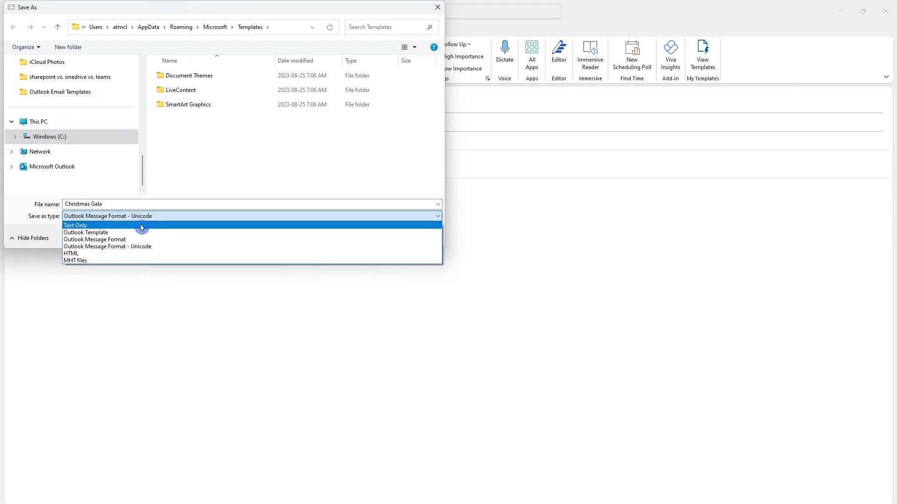
click(140, 232)
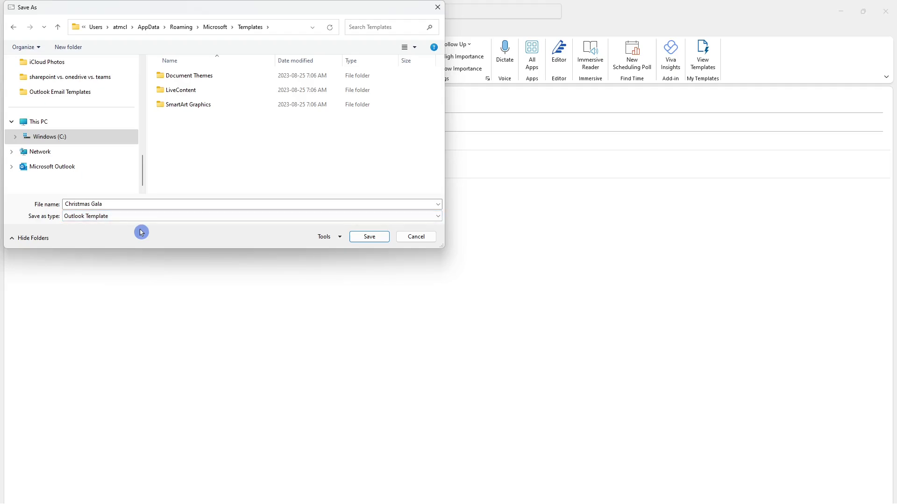
drag(143, 175, 185, 178)
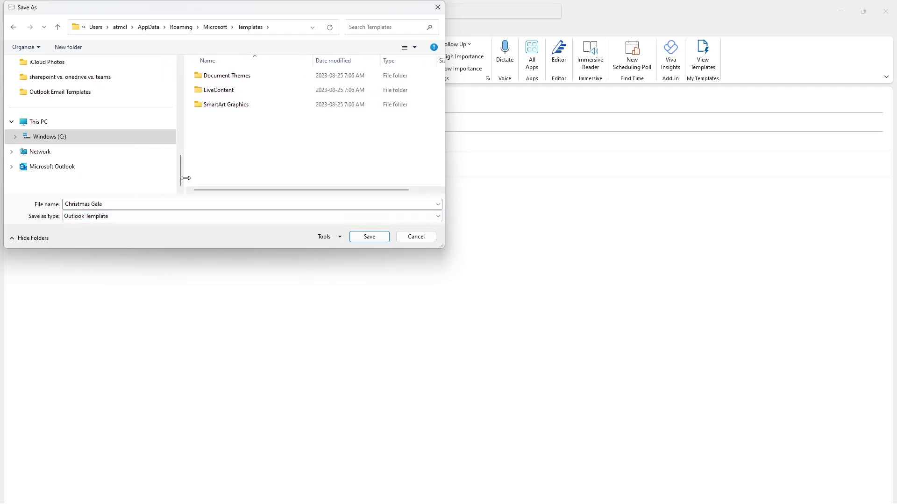
click(48, 139)
drag(180, 182, 183, 90)
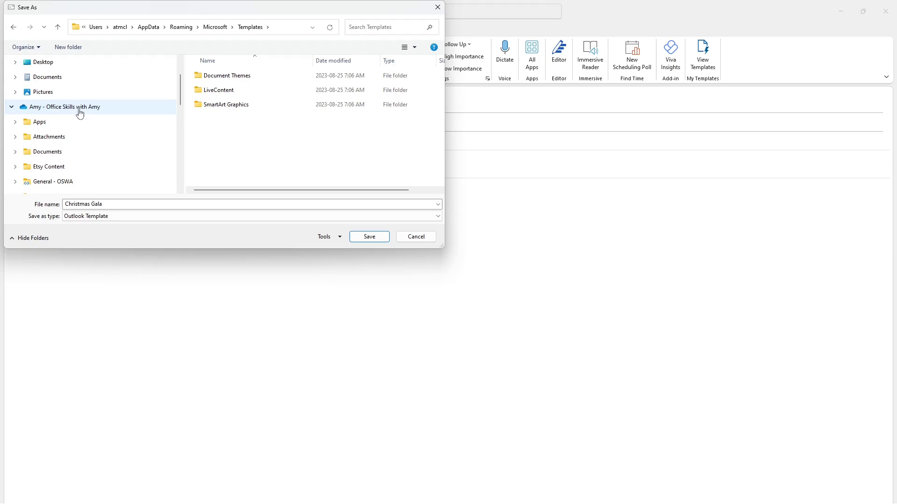
click(19, 154)
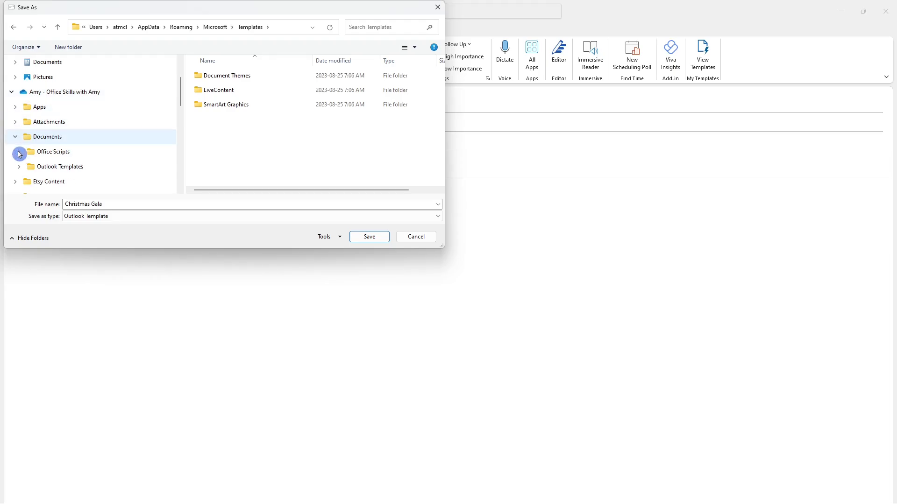
click(57, 168)
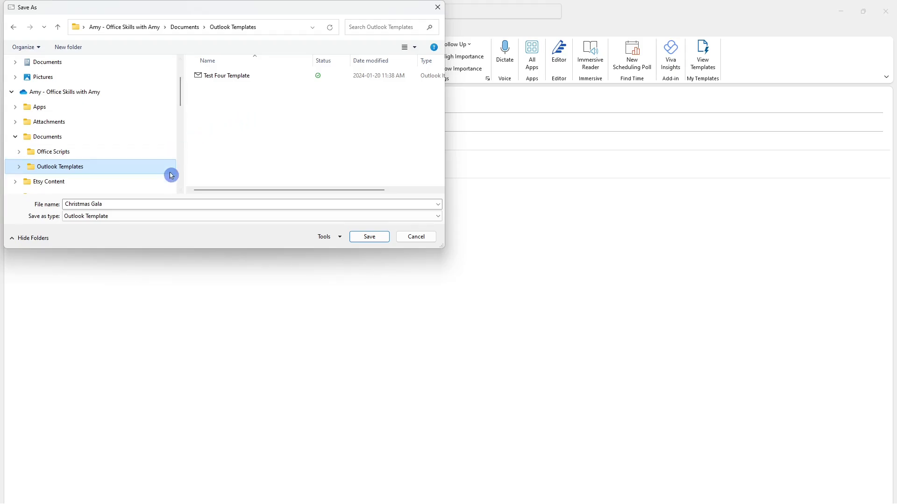
click(172, 204)
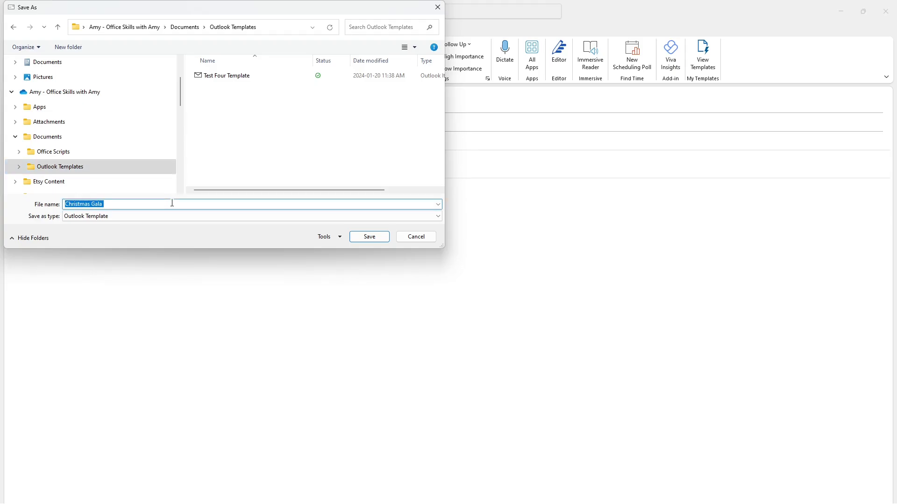
click(157, 216)
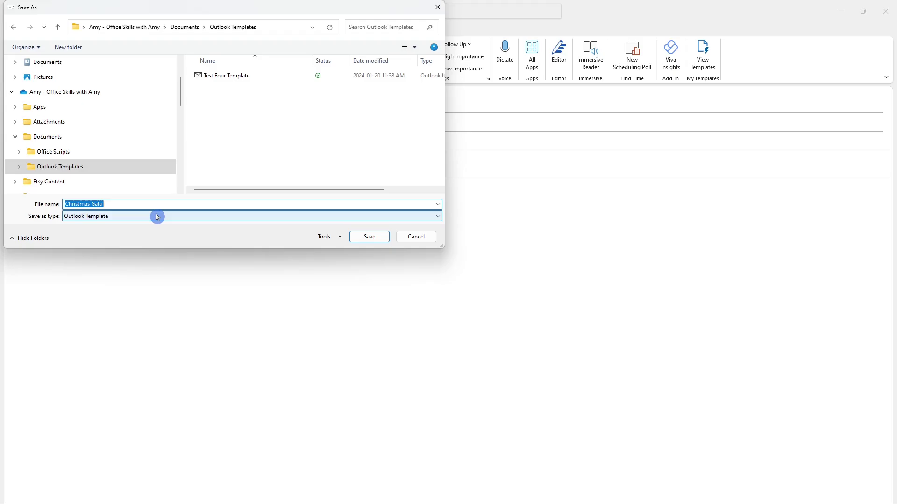
click(369, 238)
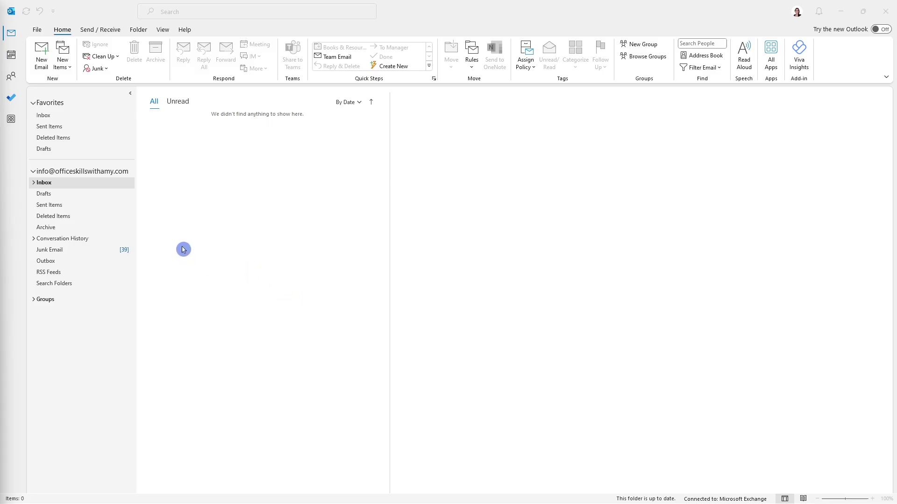
Step: Reach New Items > More Items on the Home ribbon using the Alt, H, I, I KeyTips
click(65, 64)
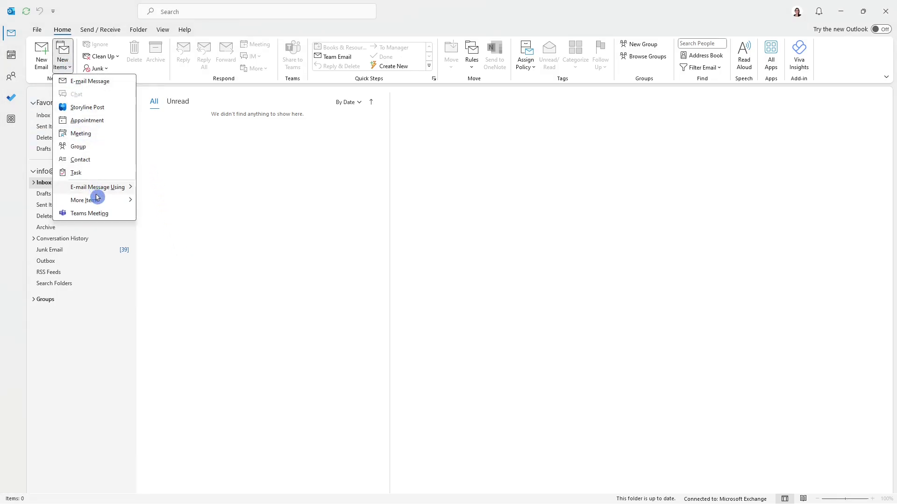
mouse_move(97, 200)
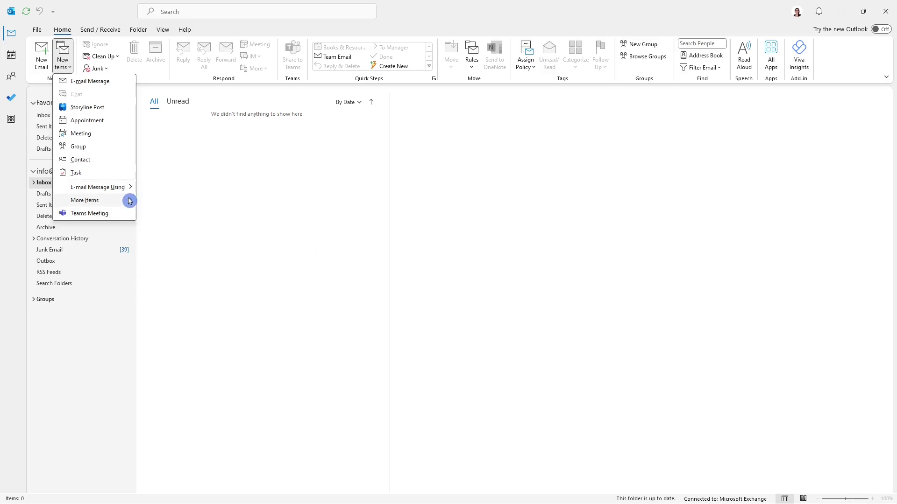
mouse_move(129, 201)
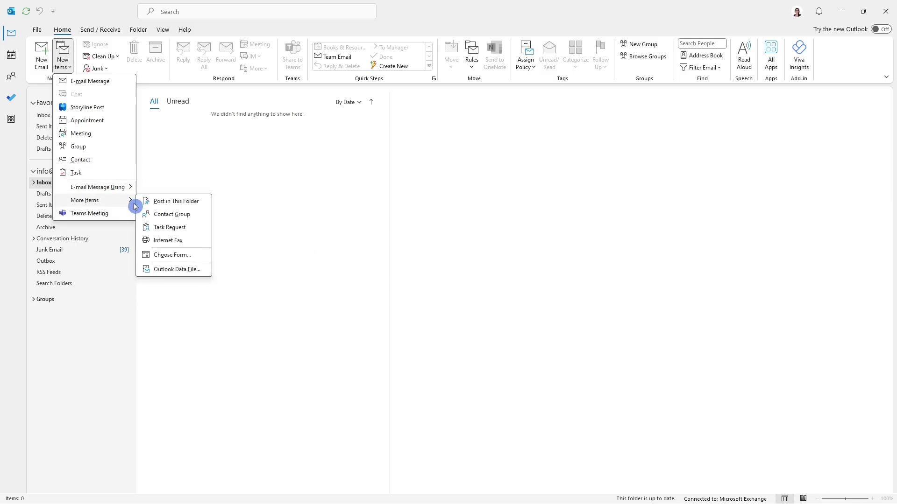
click(262, 224)
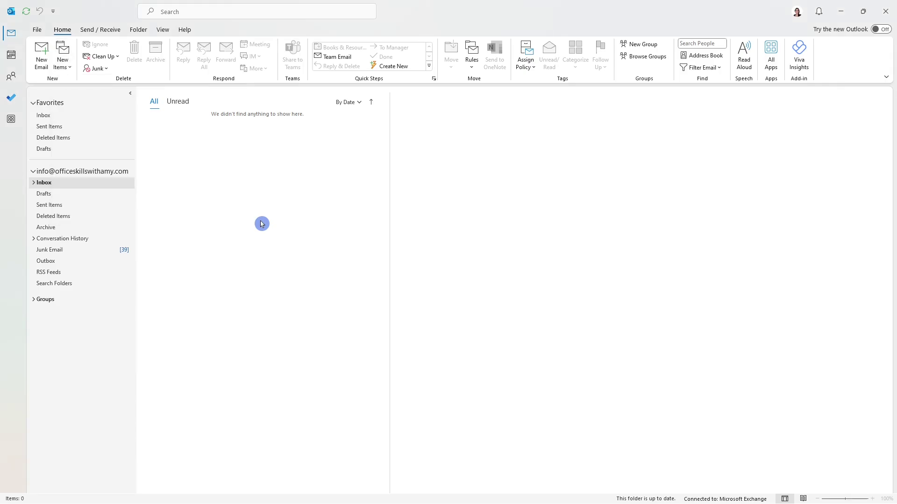
key(alt)
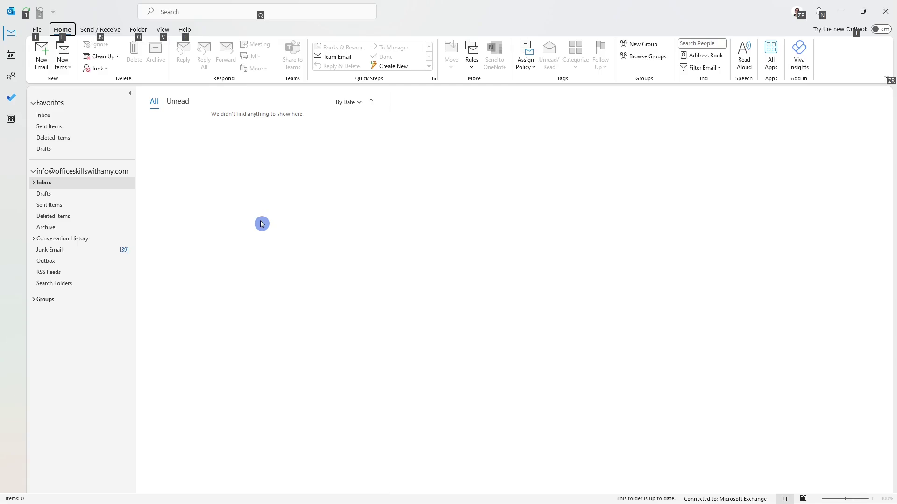
key(h)
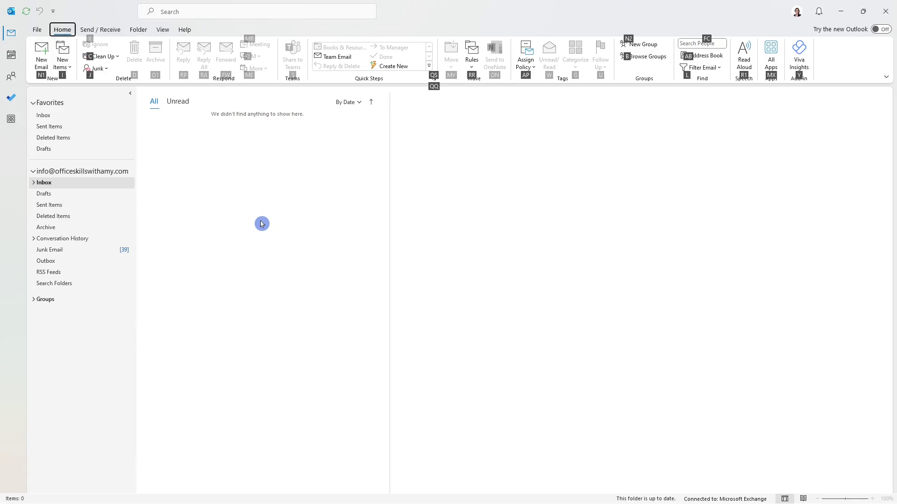
key(i)
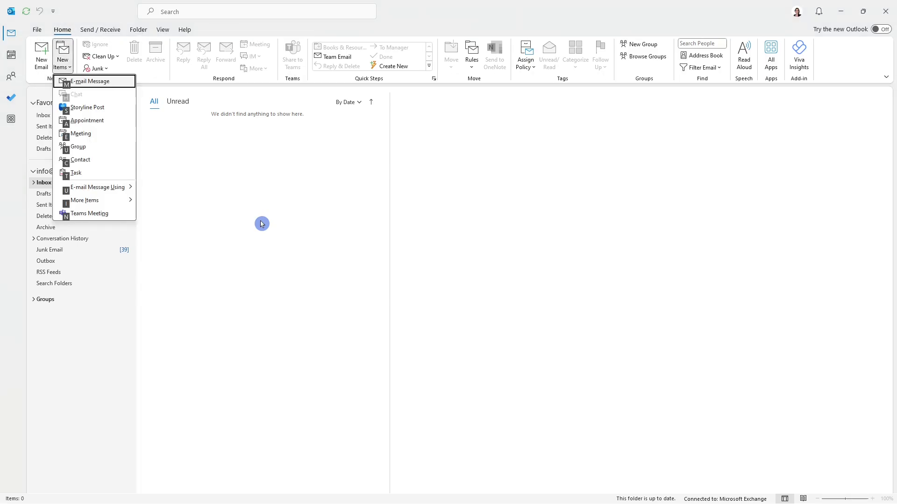
key(i)
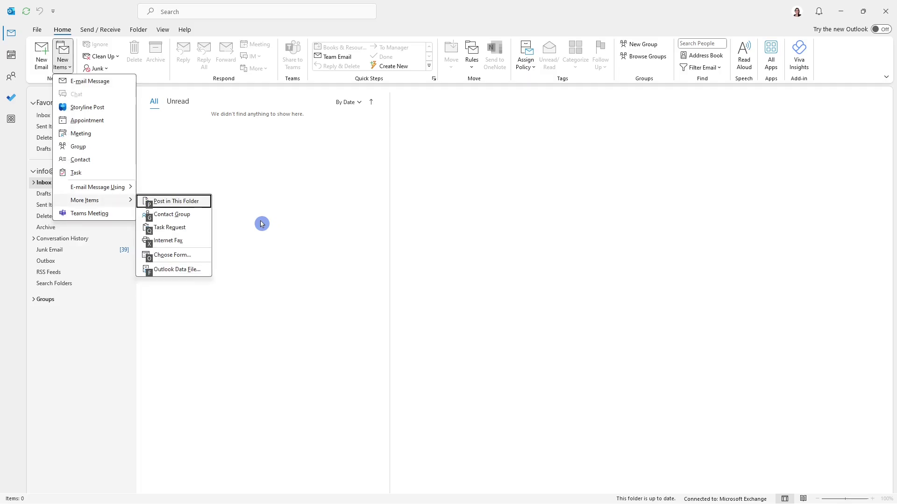
Step: In Choose Form, set Look In to Outlook Templates, then to User Templates in File System
key(o)
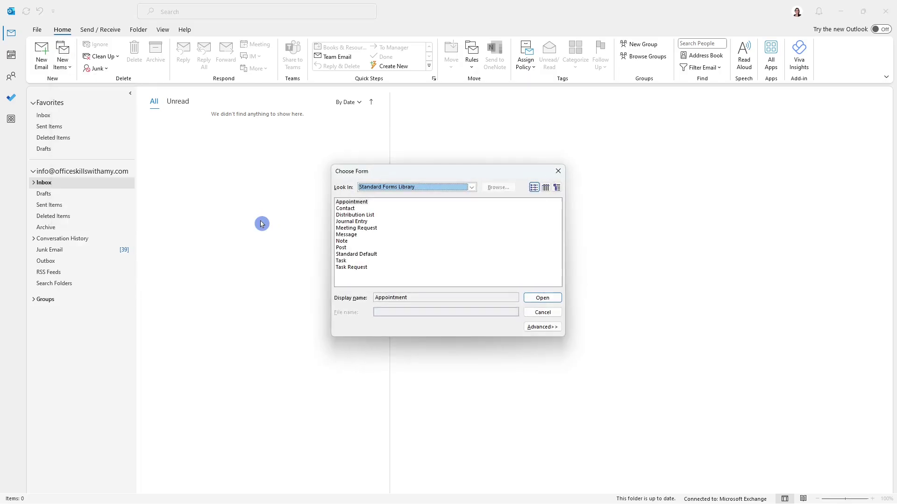
click(472, 188)
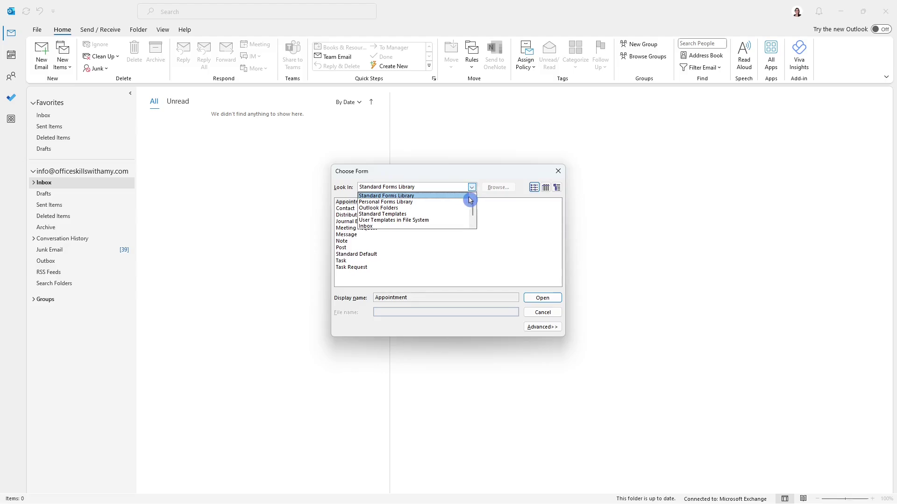
scroll(470, 200, down, 1)
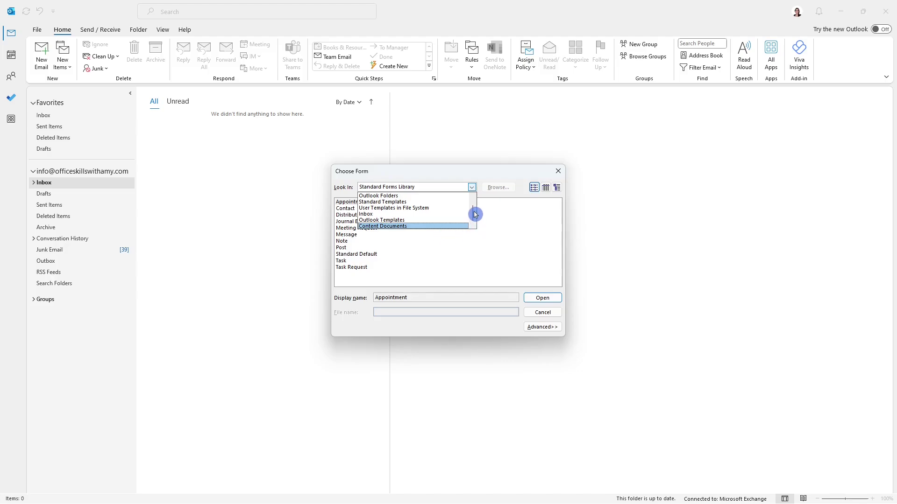
click(409, 221)
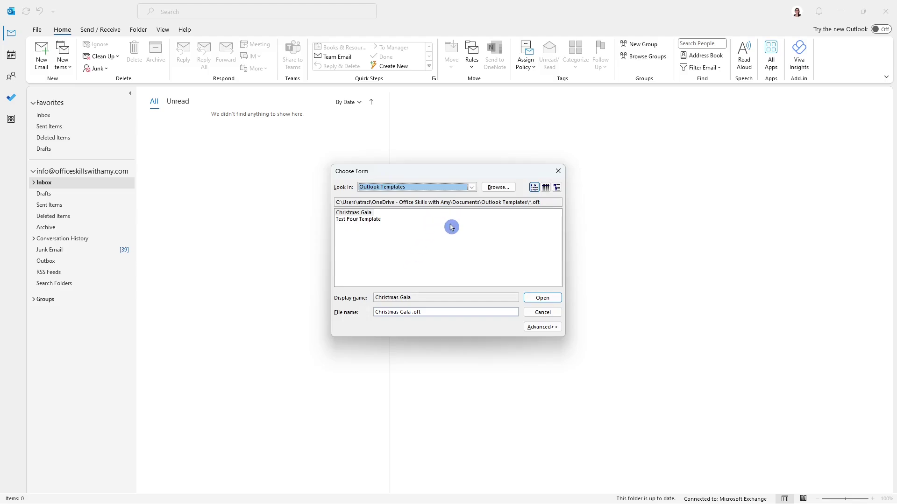
click(472, 187)
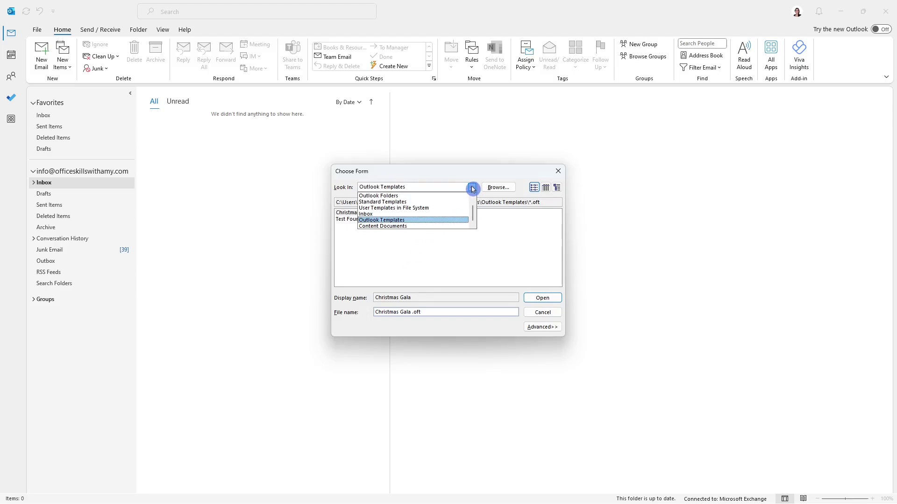
click(438, 209)
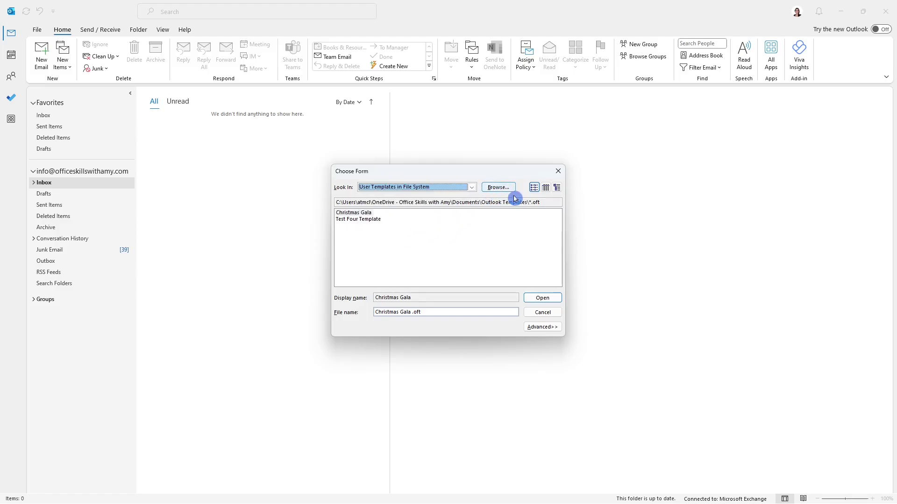
Step: Browse to the OneDrive Documents > Outlook Templates folder as the Look In location
click(498, 187)
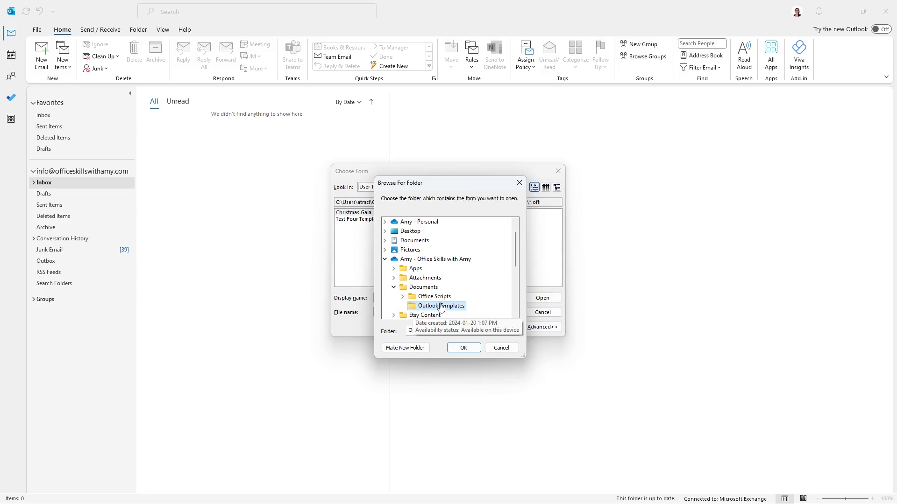
click(463, 348)
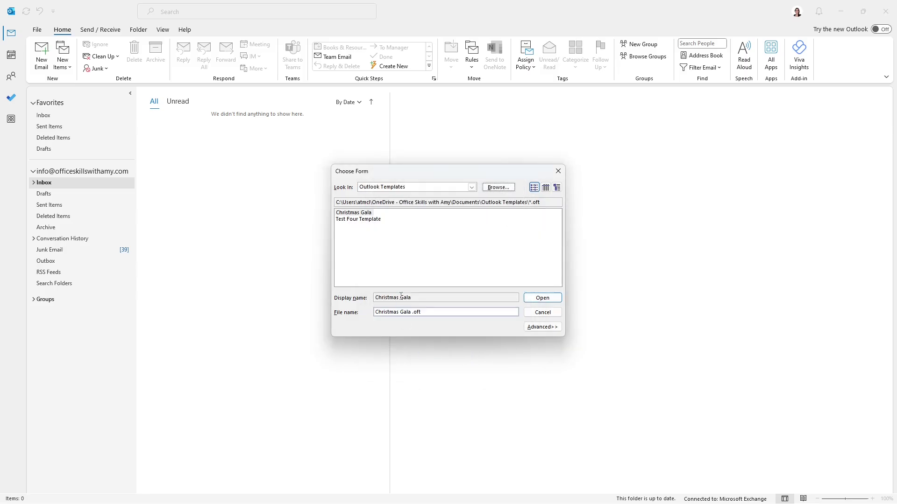
click(472, 187)
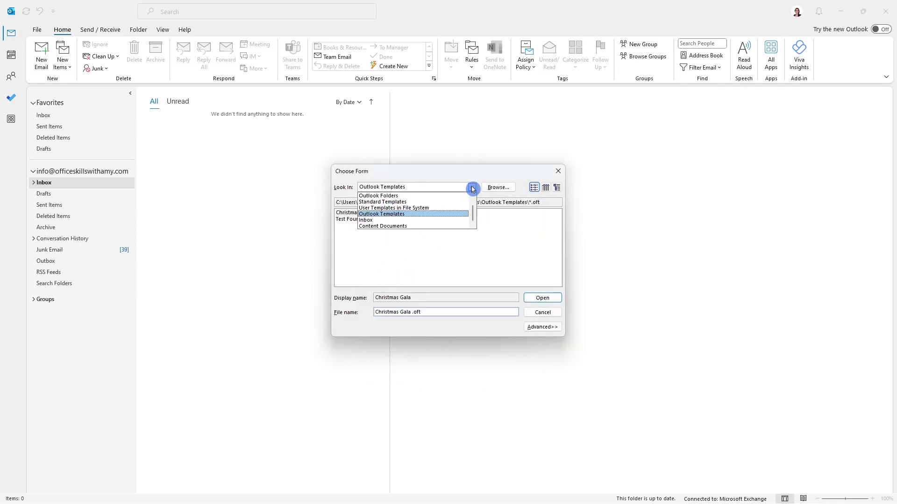
Step: Set Look In back to User Templates in File System and select the Christmas Gala template
click(455, 210)
click(440, 252)
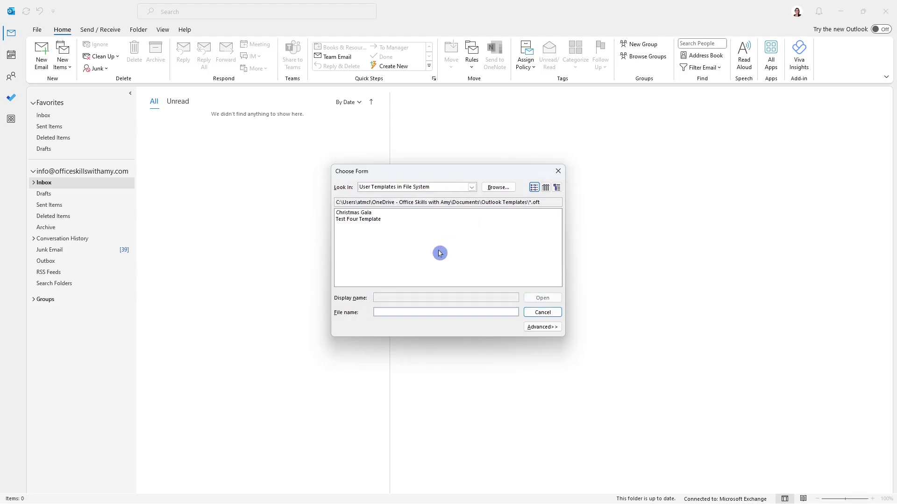
click(378, 256)
click(472, 188)
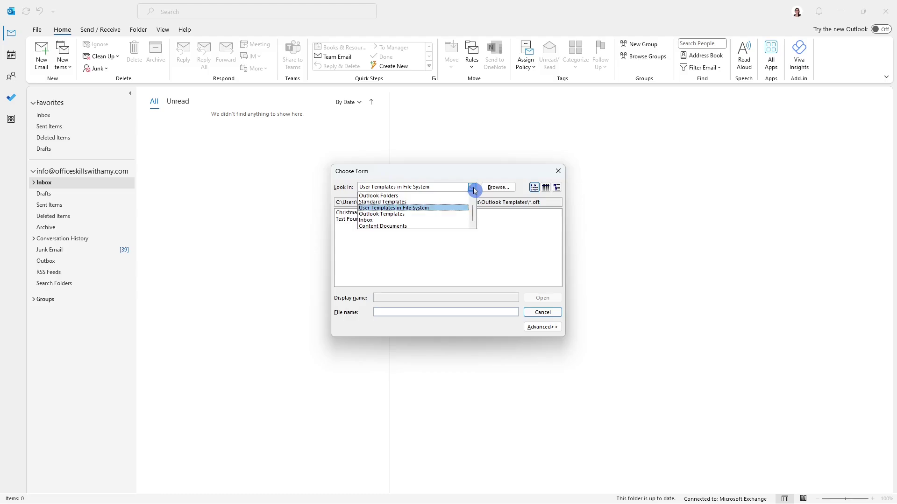
click(421, 196)
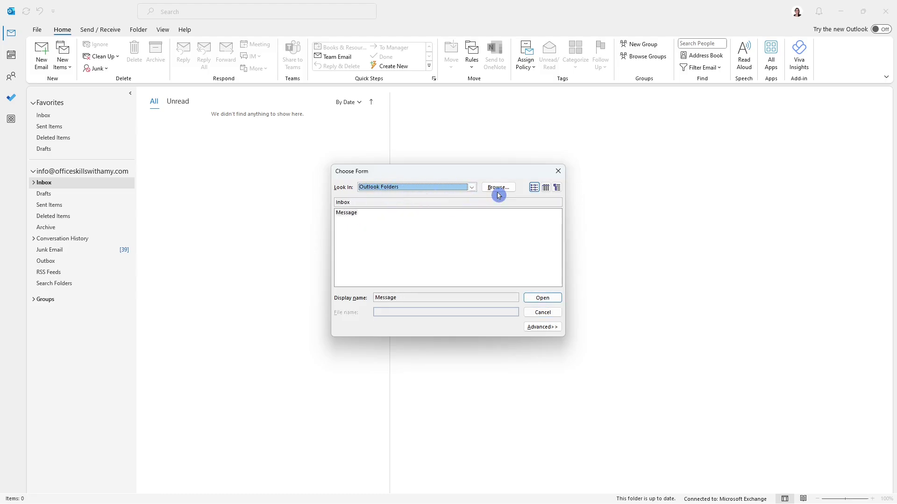
click(471, 187)
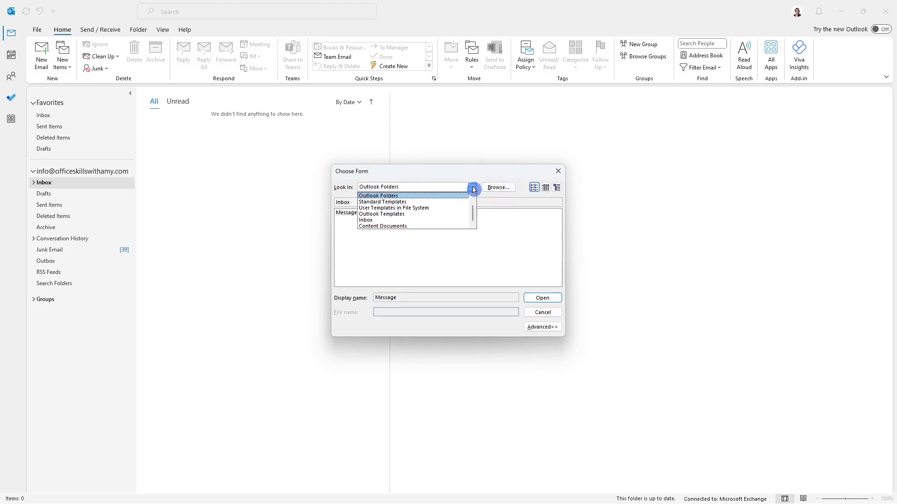
click(445, 209)
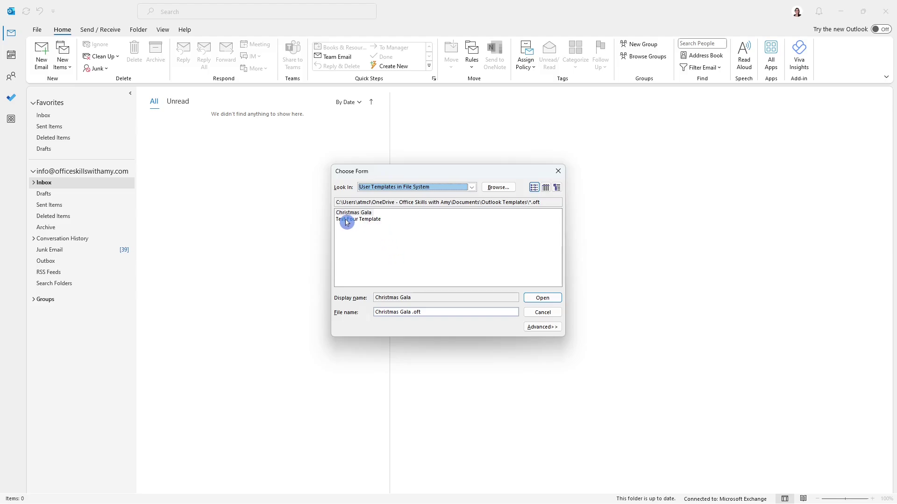
click(378, 222)
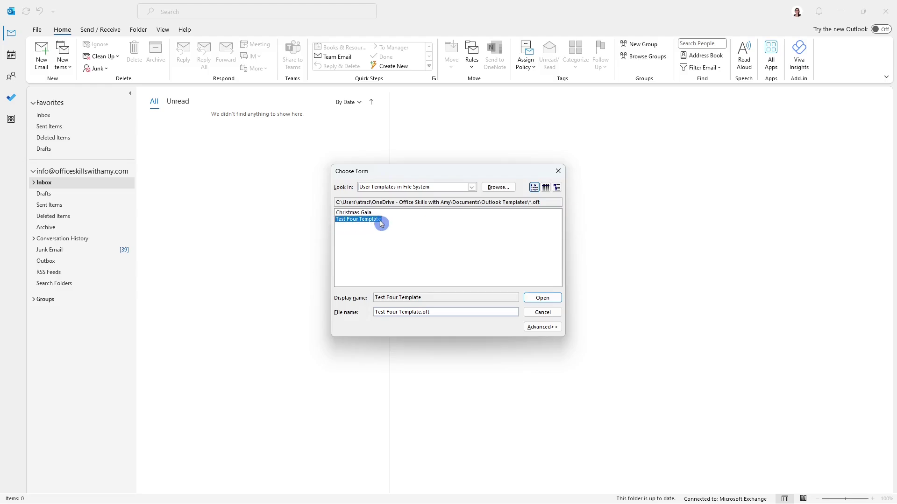
click(365, 216)
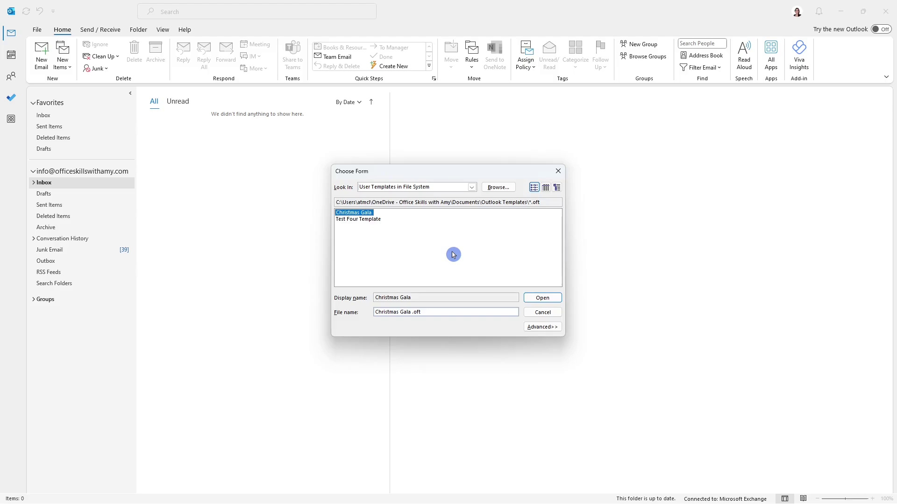
Step: Open the Christmas Gala template as a new message and color the gala name green
click(542, 301)
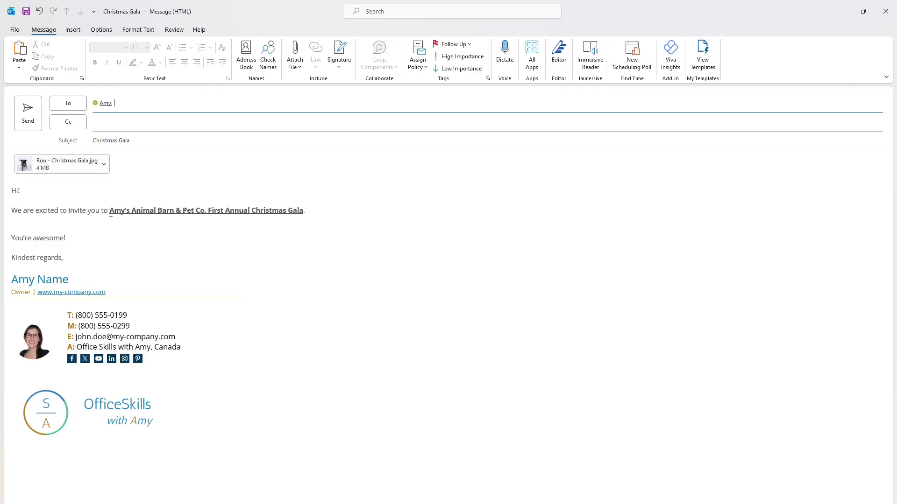
drag(110, 214, 302, 214)
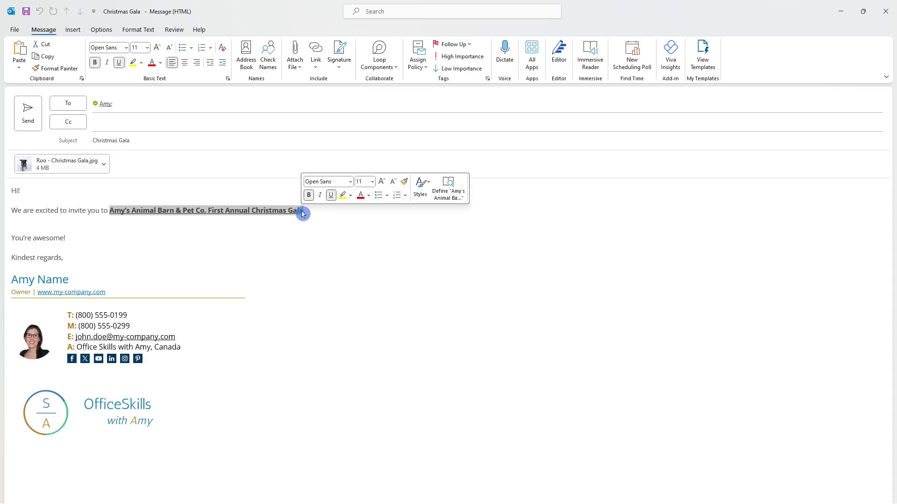
click(369, 197)
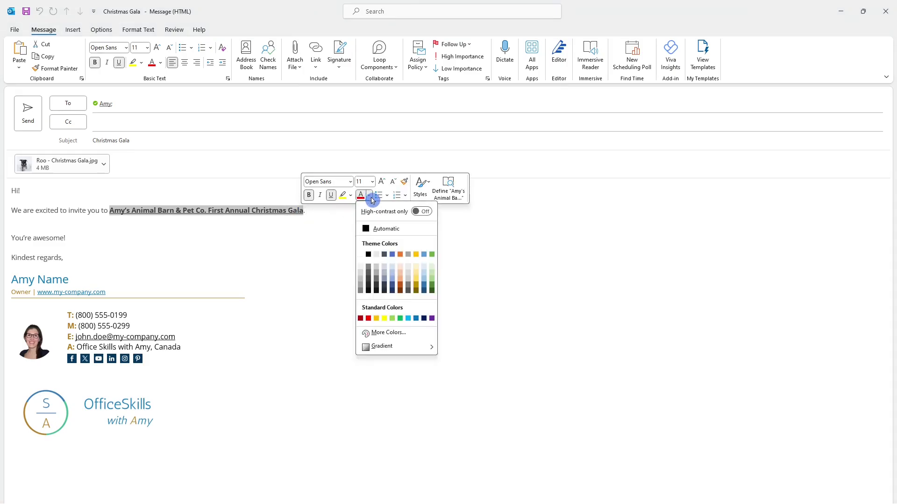
click(431, 285)
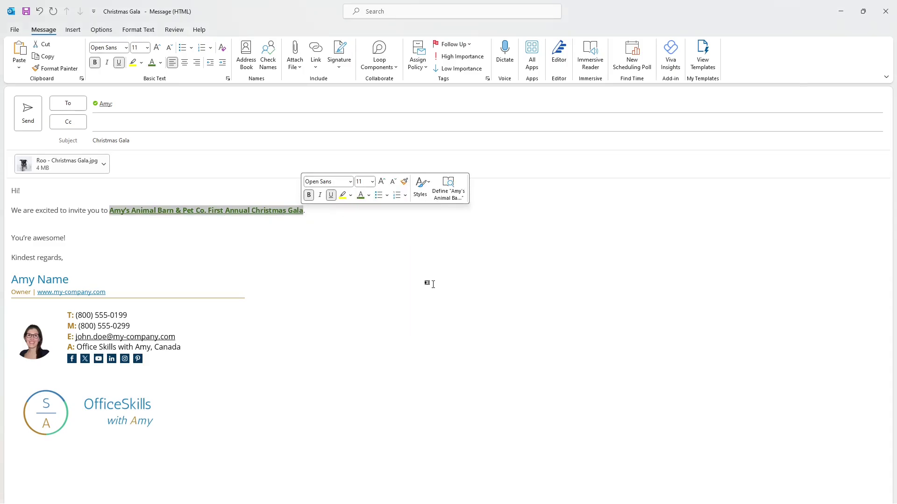
click(433, 285)
Step: Delete the empty line below the invitation sentence
click(54, 225)
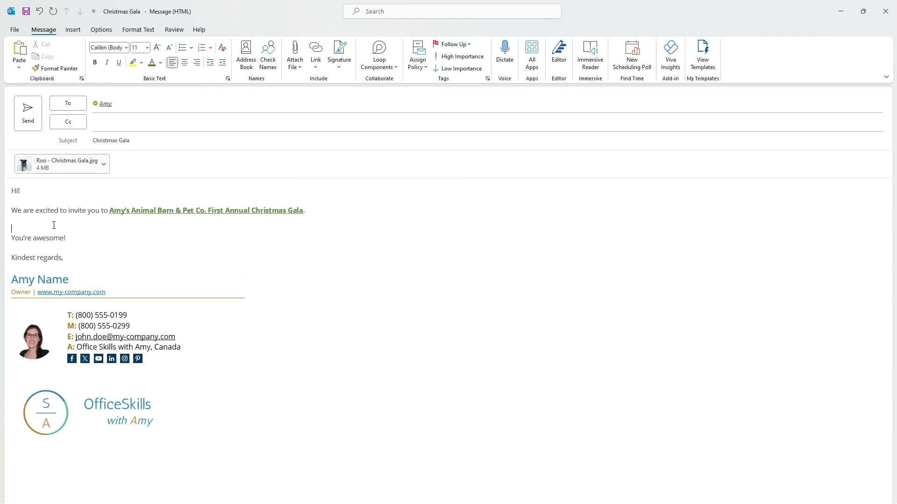
key(Delete)
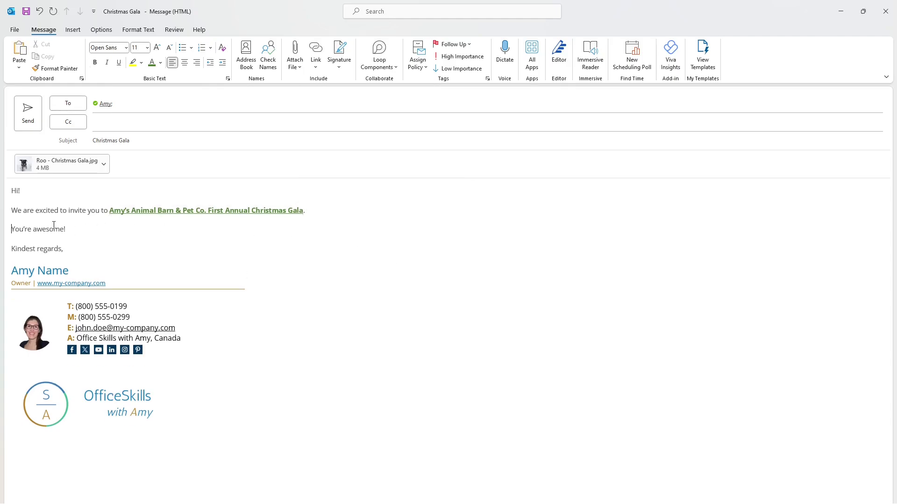
click(208, 267)
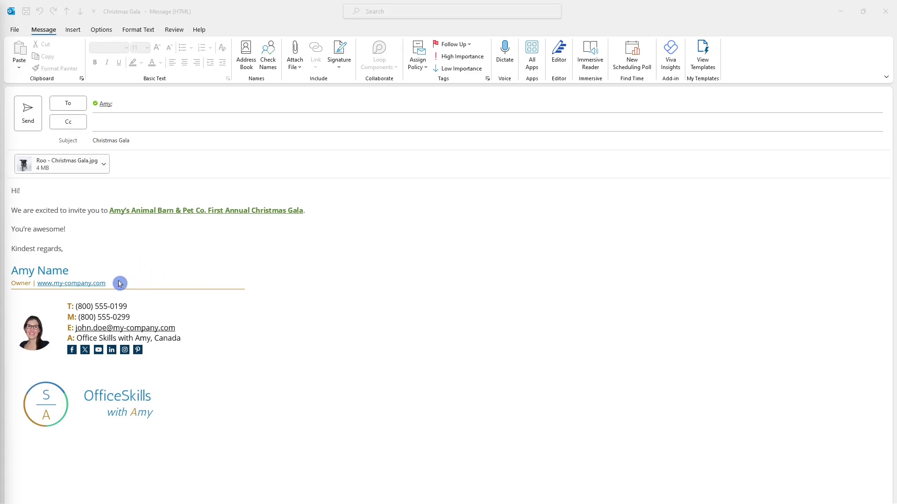
click(14, 30)
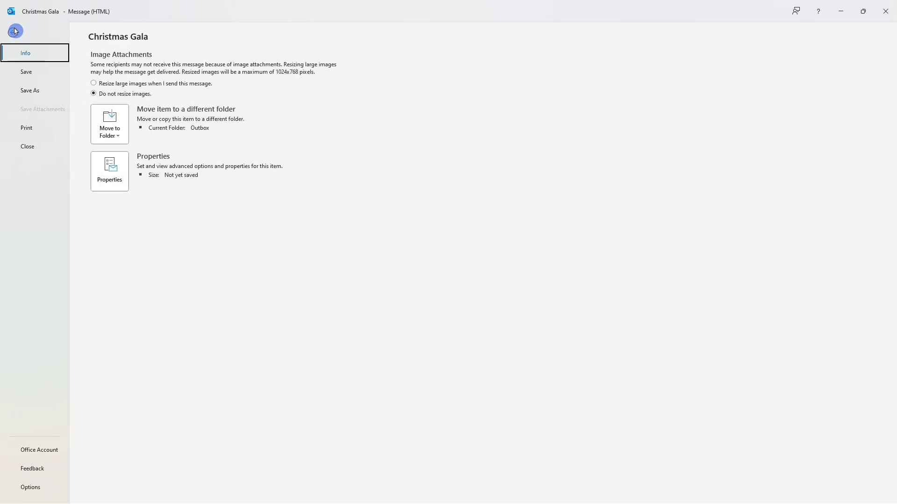
click(49, 91)
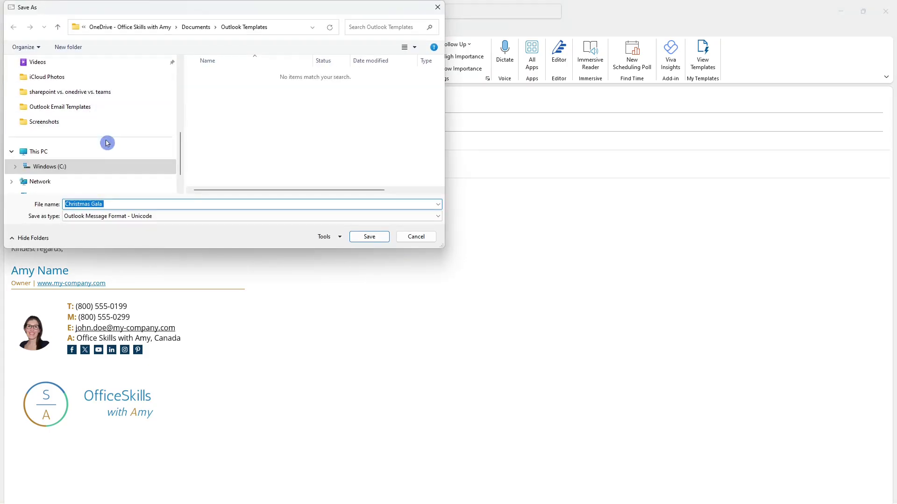
click(112, 217)
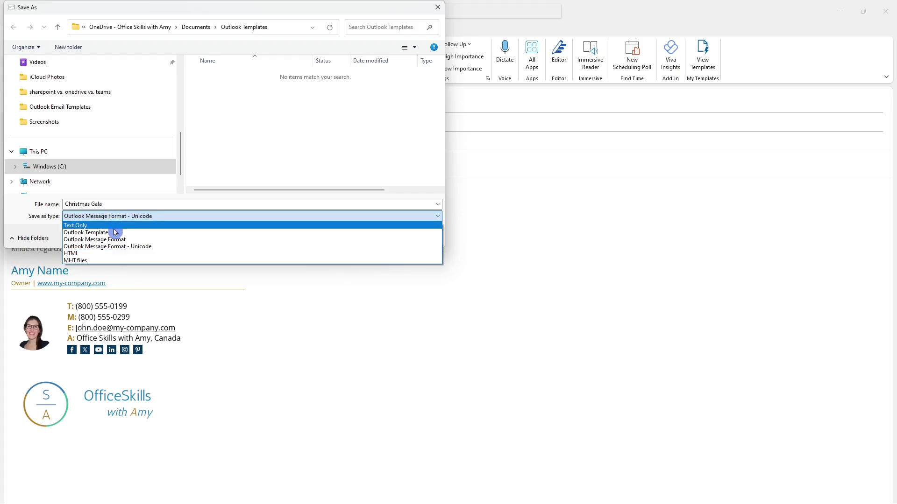
click(113, 233)
drag(177, 165, 186, 110)
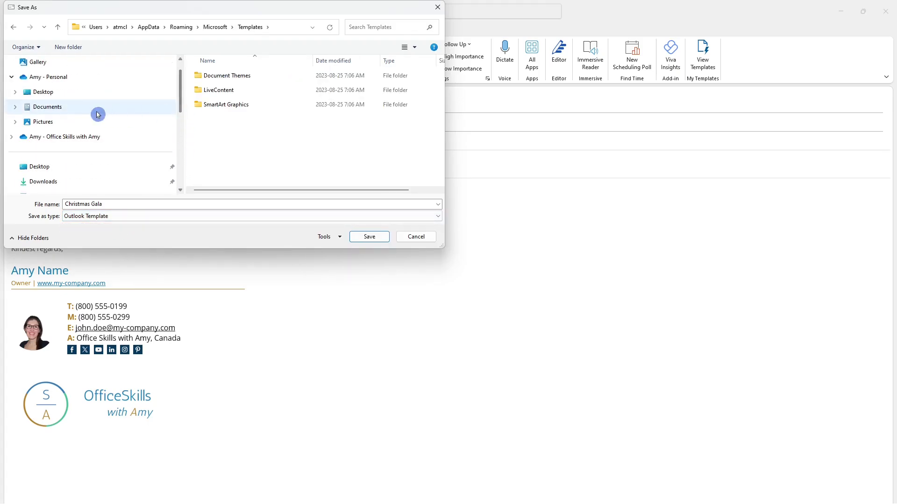
click(11, 137)
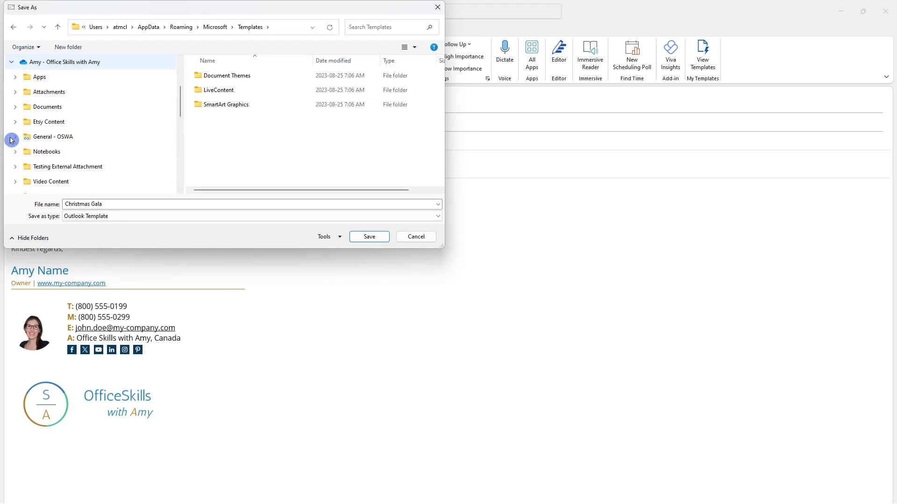
click(16, 107)
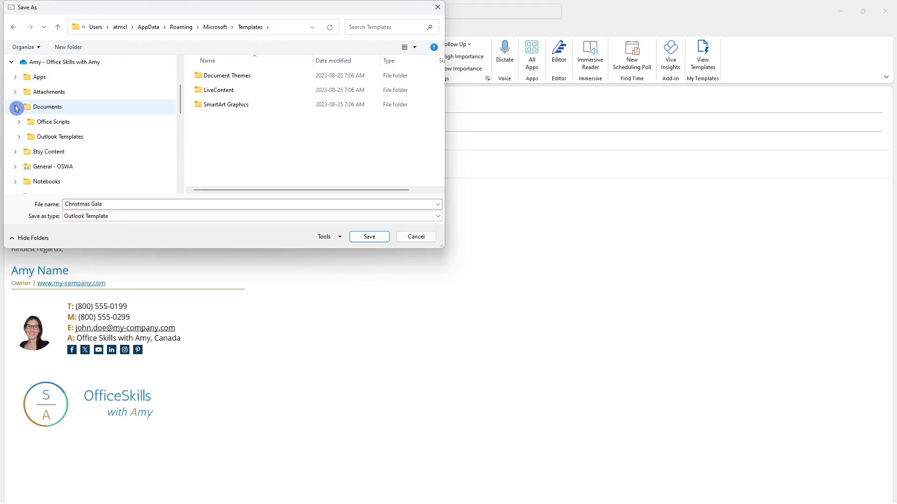
click(22, 137)
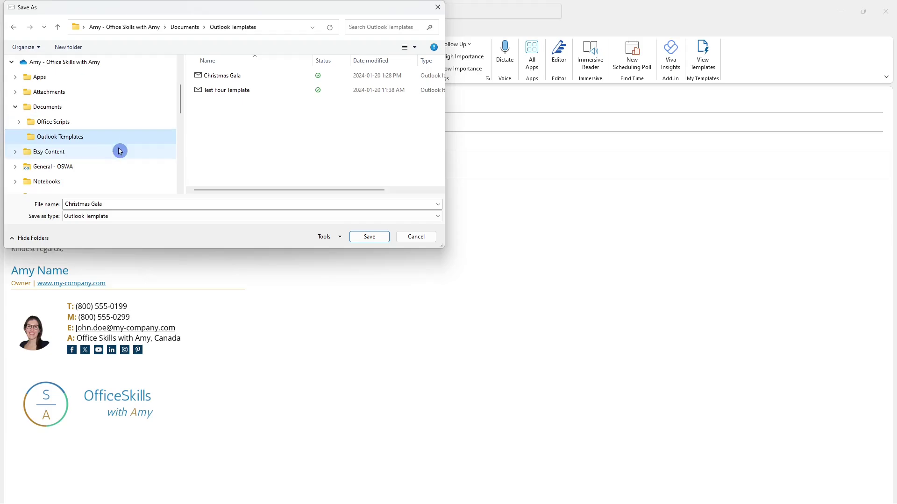
click(215, 135)
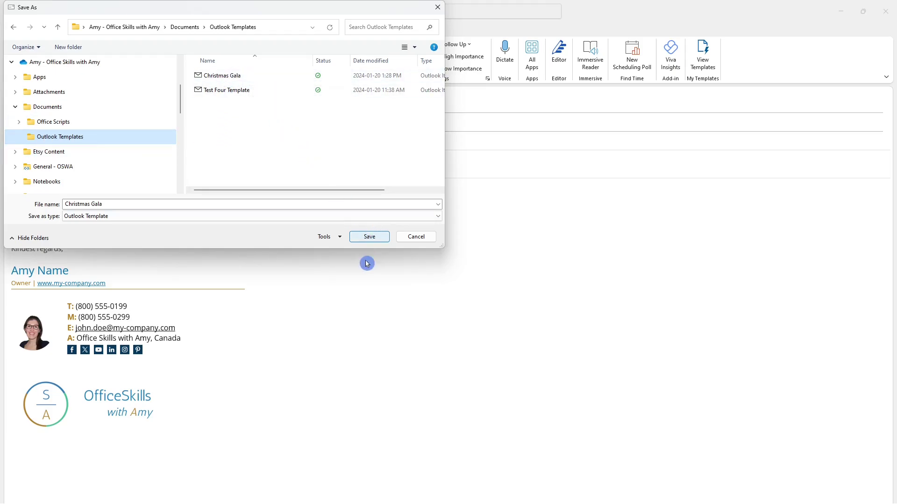
click(415, 238)
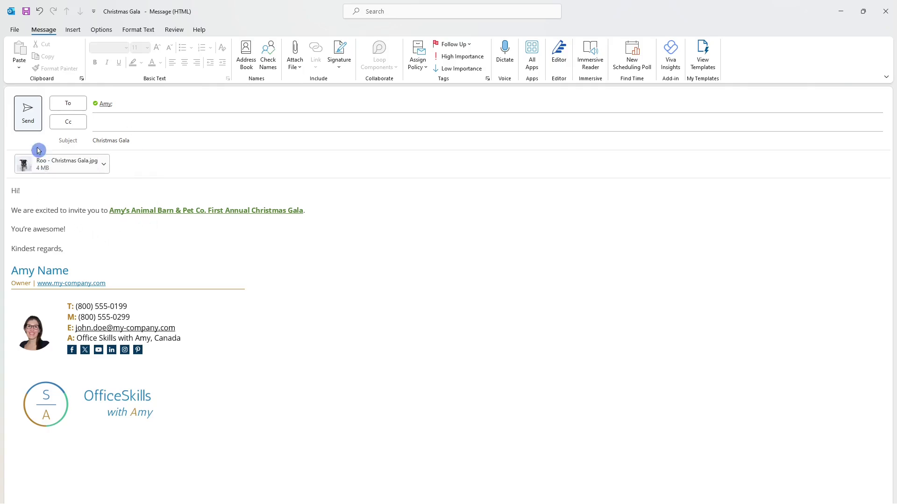
Step: Send the Christmas Gala invitation
click(28, 117)
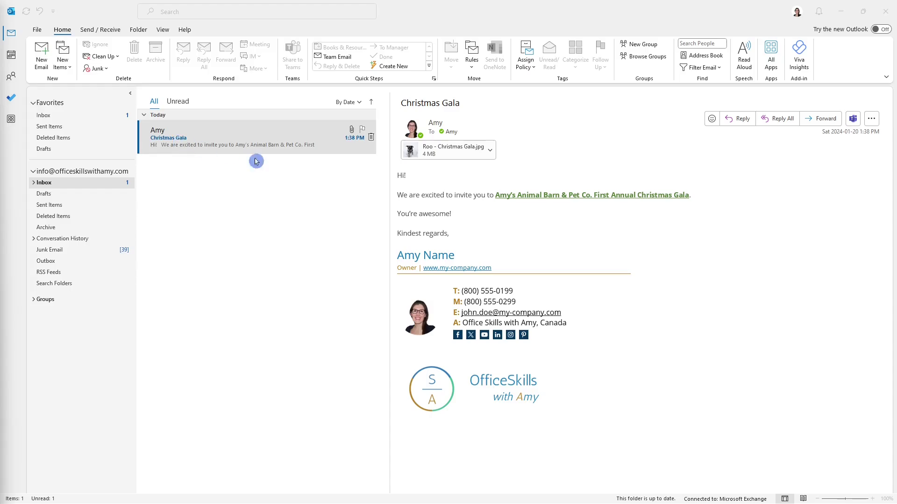
Step: Open the Roo - Christmas Gala.jpg attachment in Photos to view the dog photo
double_click(450, 156)
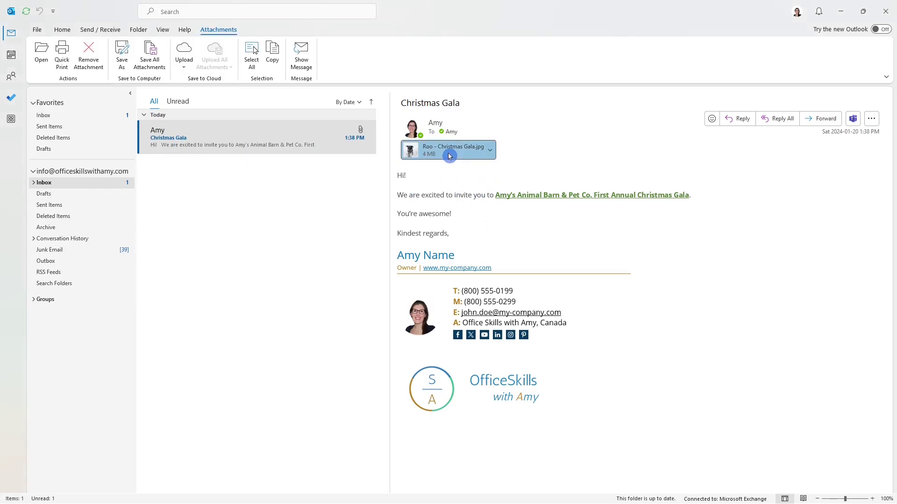